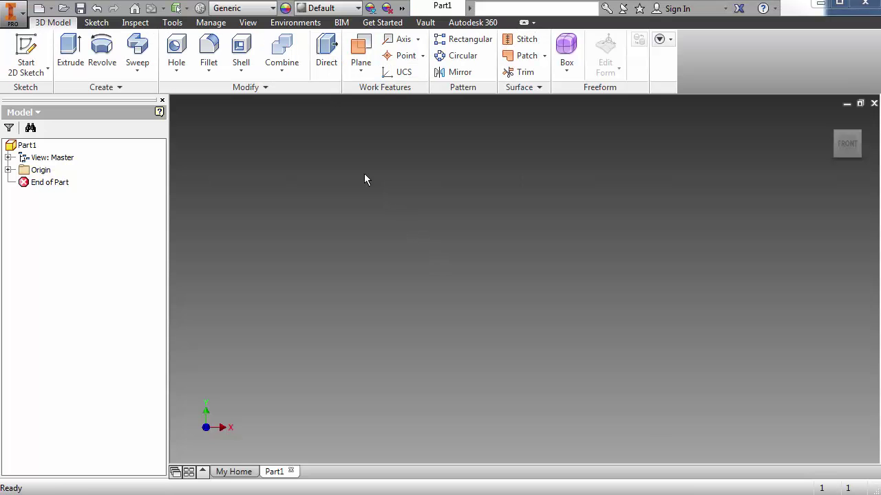
Start a 2D sketch on the XY plane and draw a horizontal line about 0.31 in long from the origin.
left_click(26, 54)
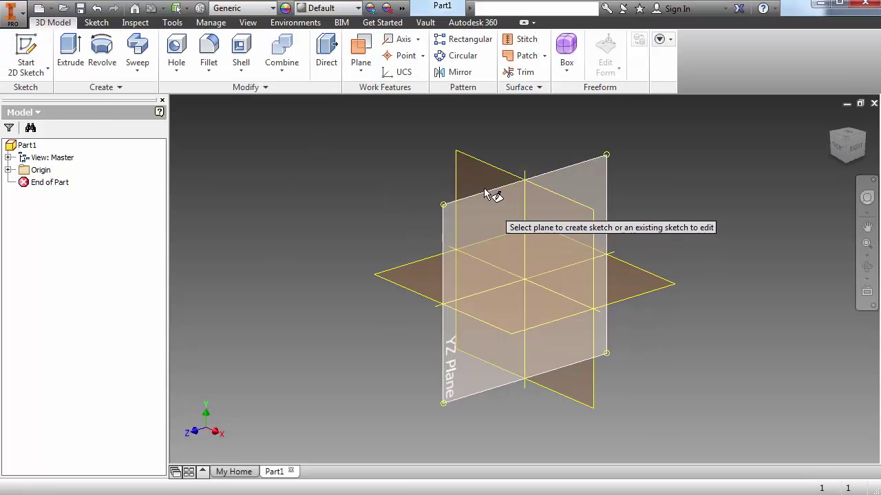
left_click(472, 171)
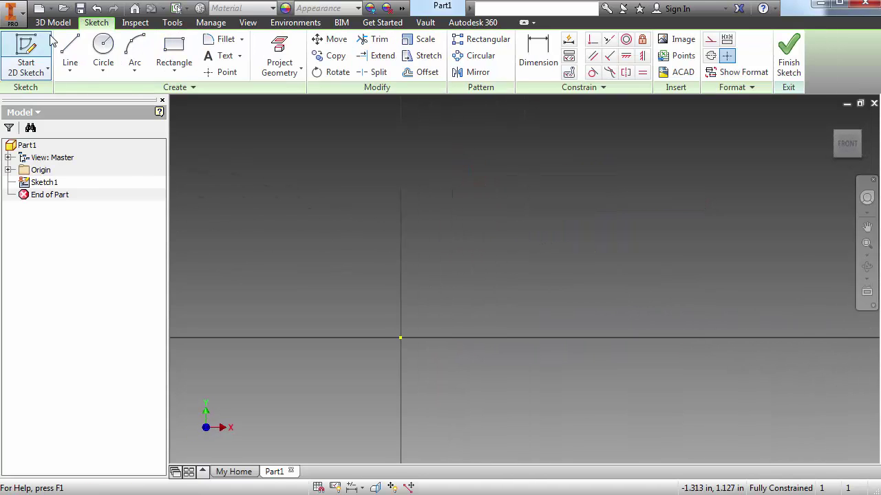
left_click(70, 51)
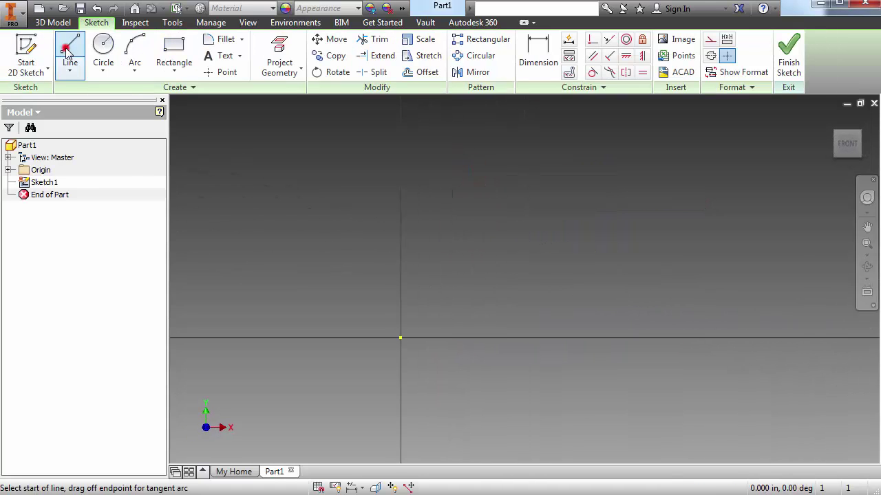
left_click(401, 337)
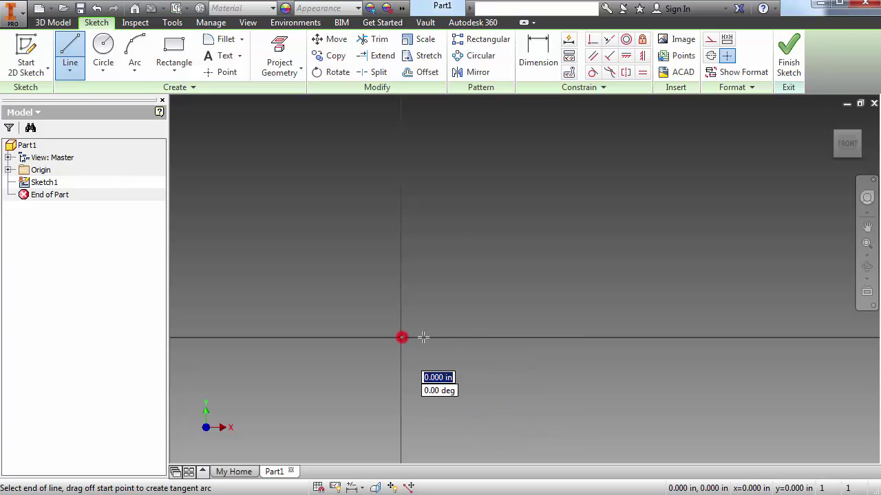
left_click(482, 336)
Close the half-profile with a vertical about 0.27 in, a long outward slant, a short inward slant, a horizontal top about 2.59 in up and the axis line.
middle_click_drag(489, 274, 477, 353)
scroll(476, 352, "down", 2)
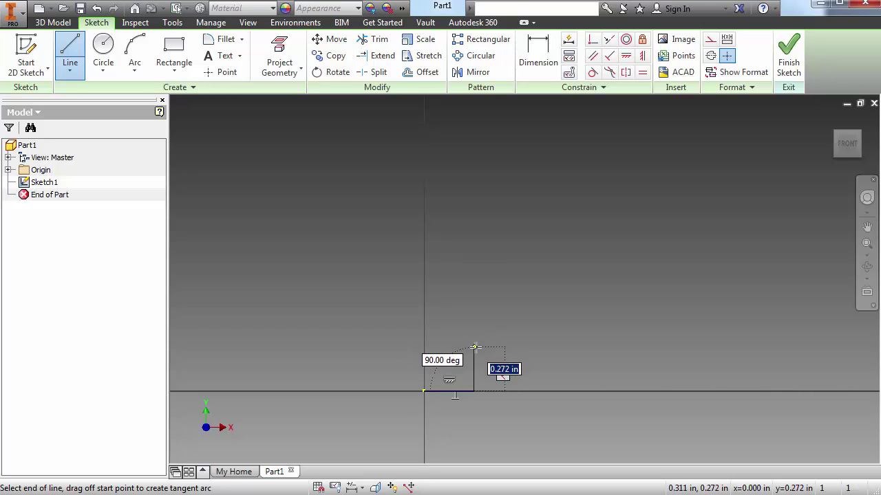
middle_click_drag(521, 268, 500, 301)
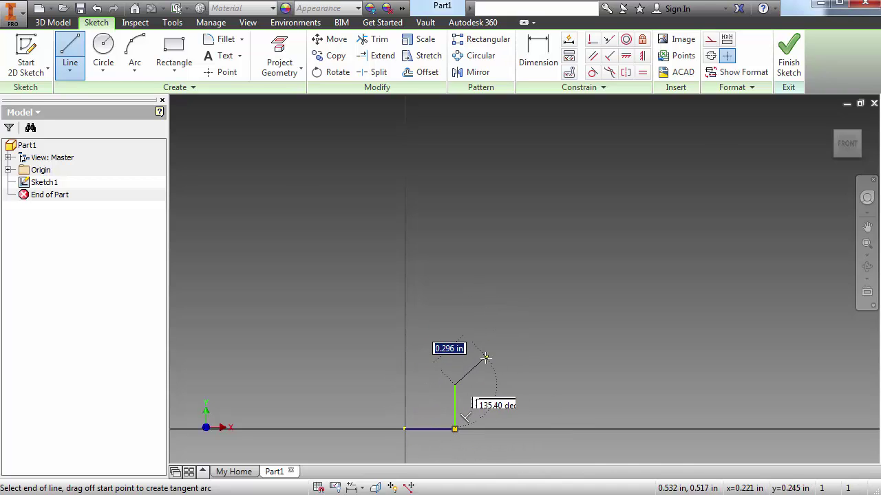
middle_click_drag(525, 259, 506, 310)
scroll(525, 232, "down", 2)
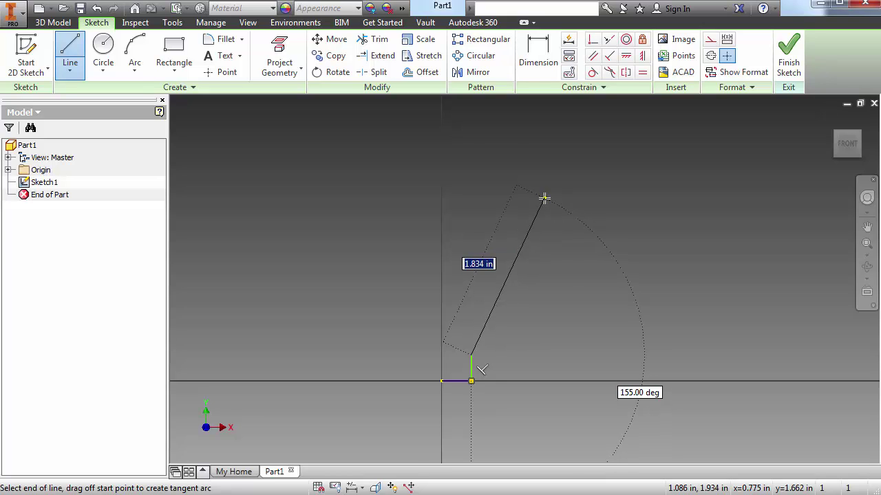
left_click(545, 193)
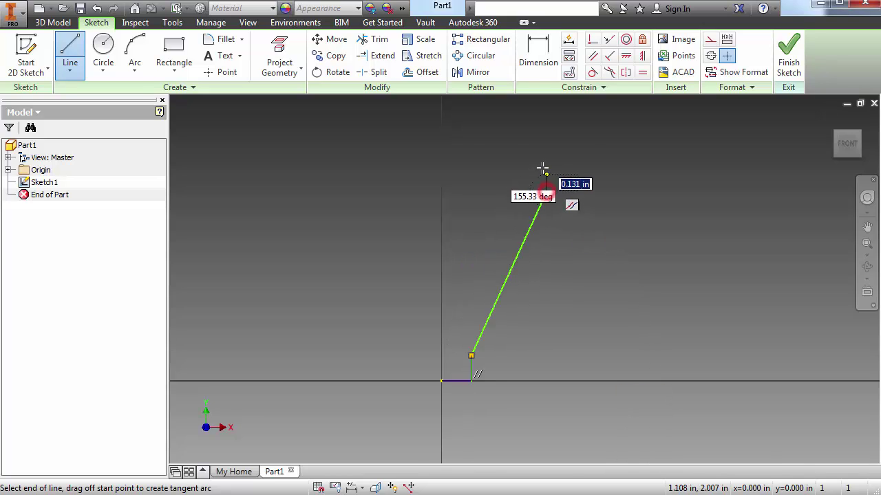
left_click(528, 137)
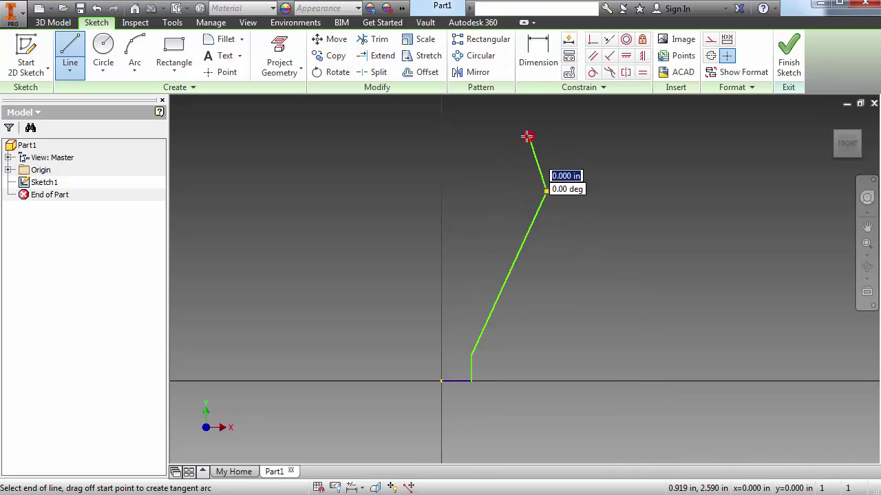
left_click(442, 137)
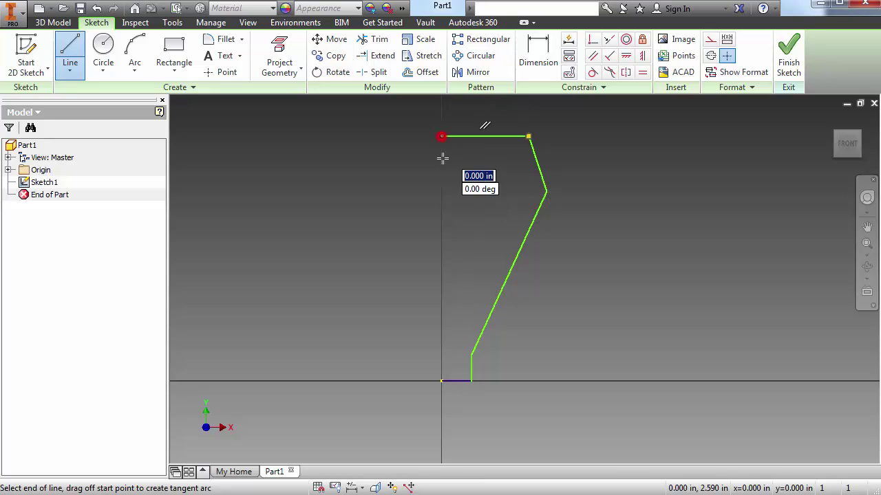
left_click(441, 381)
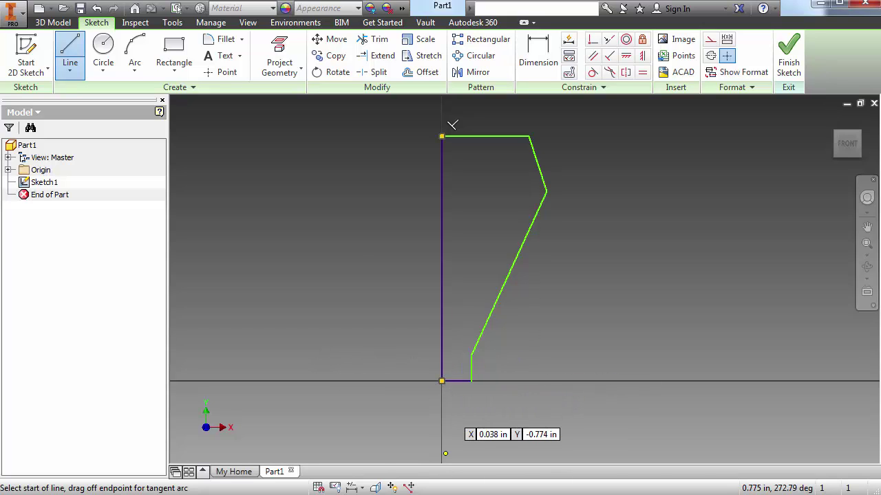
Check the base diameter in the stack's reference drawing and dimension the profile's bottom width to 0.25 in.
key("alt+Tab")
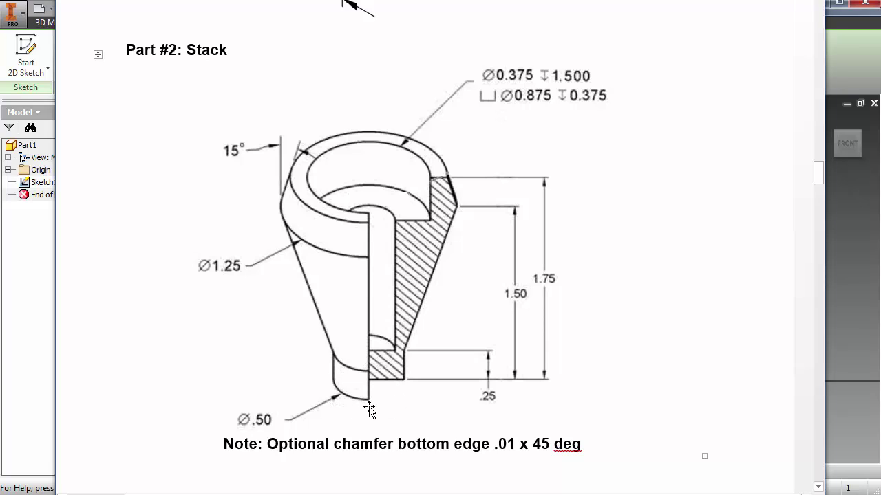
key("alt+Tab")
left_click(471, 378)
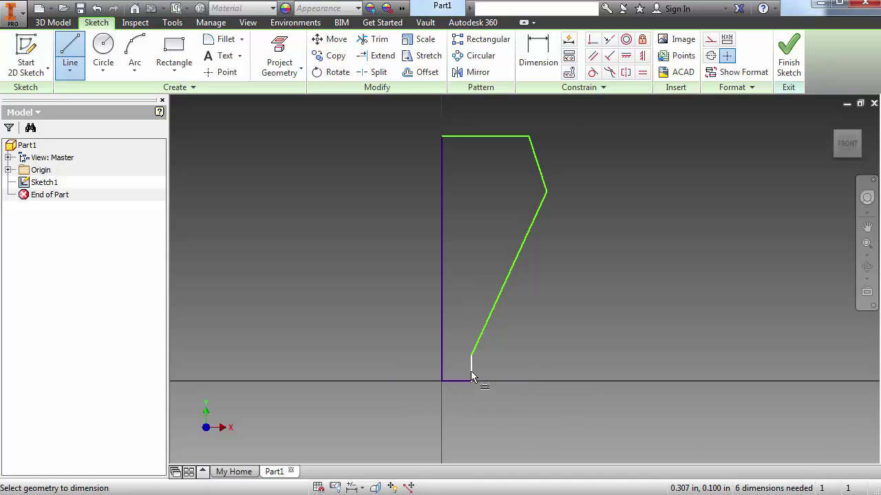
key("d")
scroll(470, 372, "down", 3)
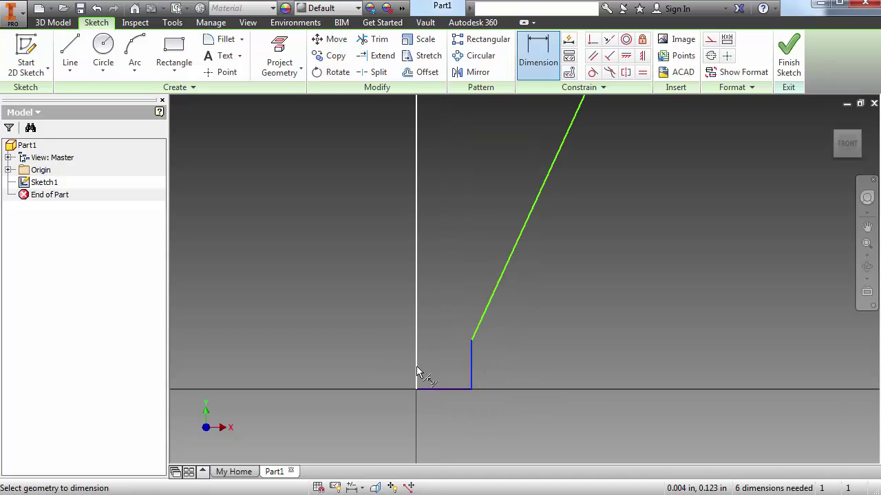
left_click(417, 372)
left_click(477, 412)
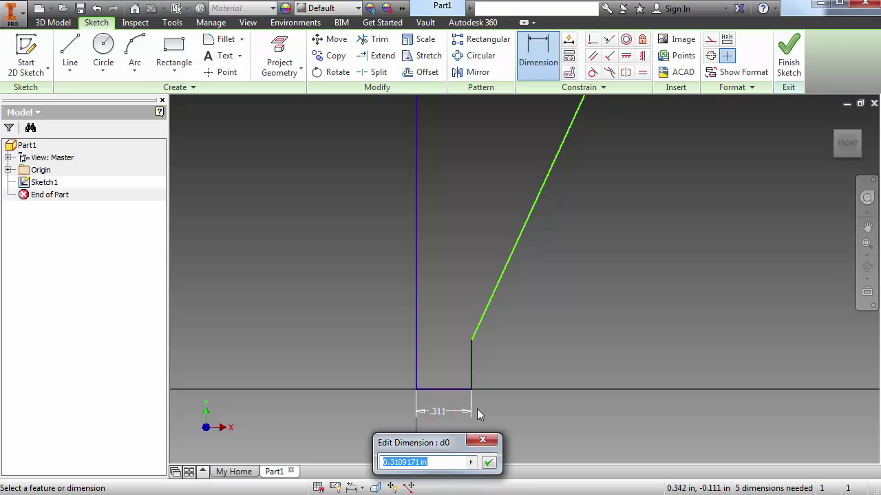
type(".25")
key("Return")
Check the largest diameter in the reference drawing and dimension the widest corner at 1.25/2 in from the vertical axis line.
scroll(502, 285, "up", 2)
key("alt+Tab")
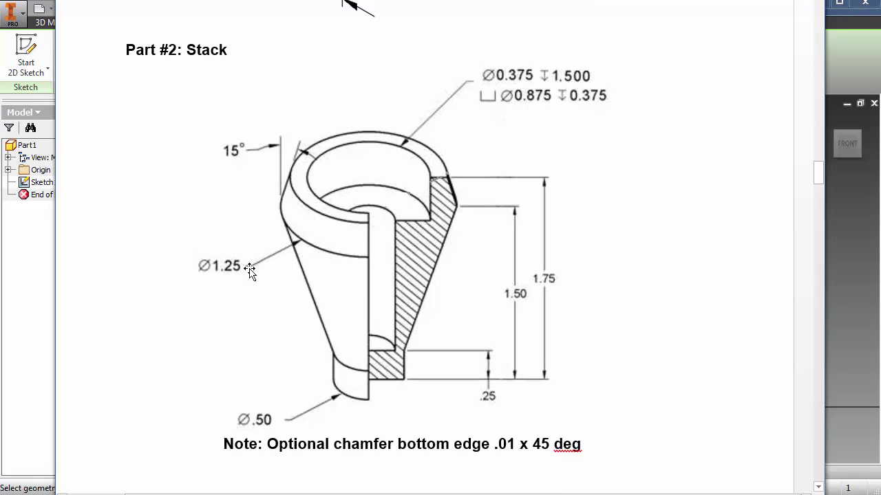
key("alt+Tab")
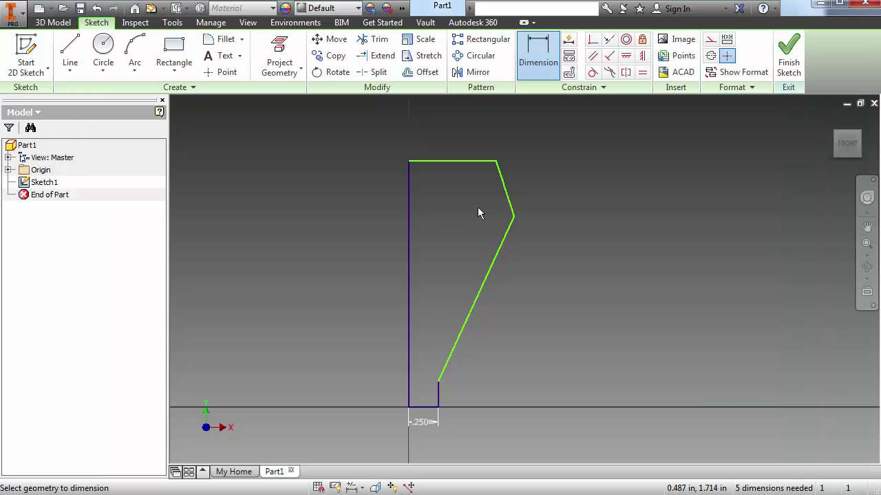
left_click(514, 217)
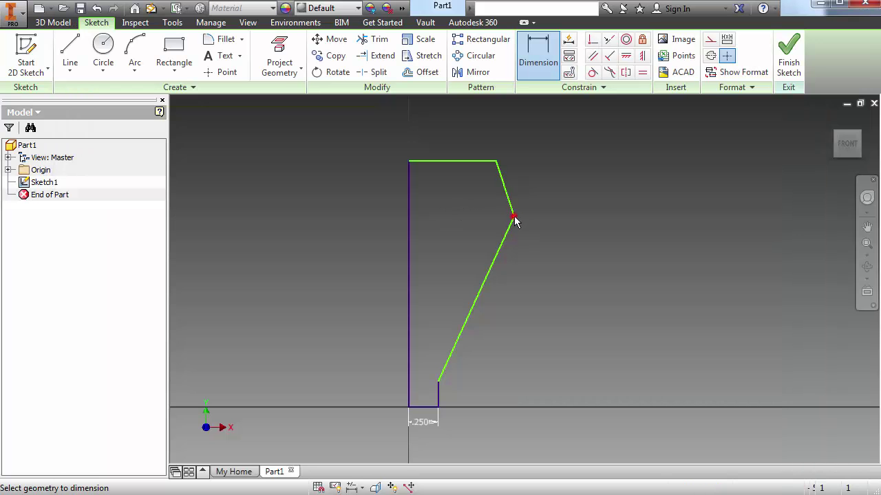
left_click(408, 212)
left_click(441, 217)
type("1.25/2")
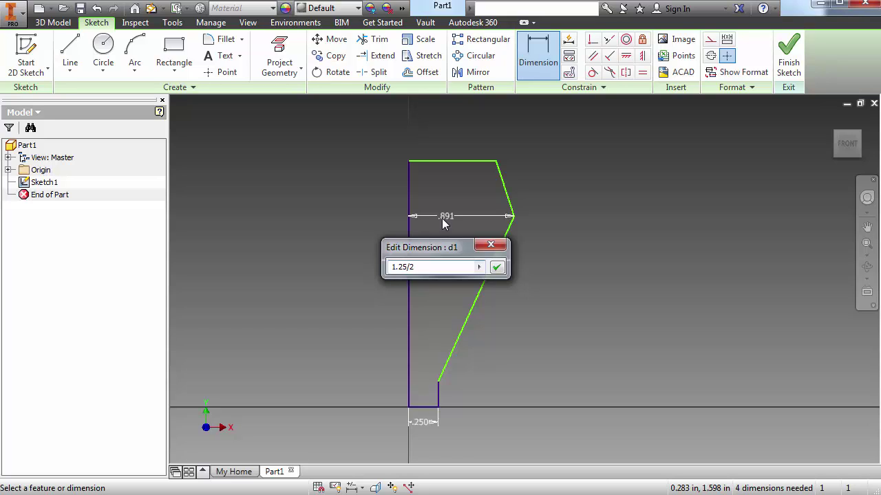
key("Return")
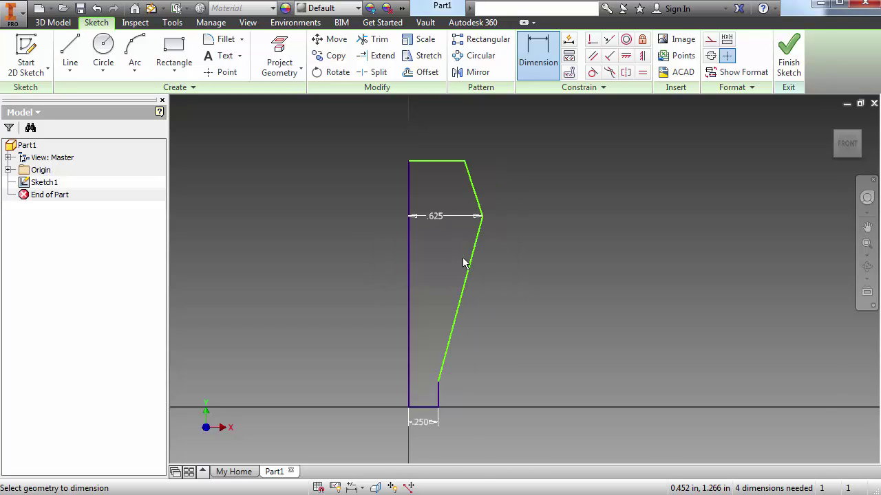
Consult the reference drawing and dimension the height of the short vertical edge at the base to 0.25 in.
key("alt+Tab")
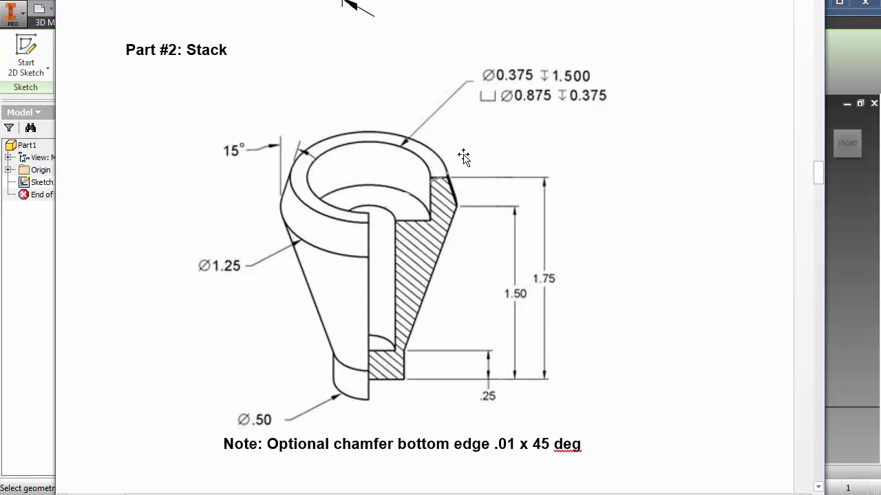
key("alt+Tab")
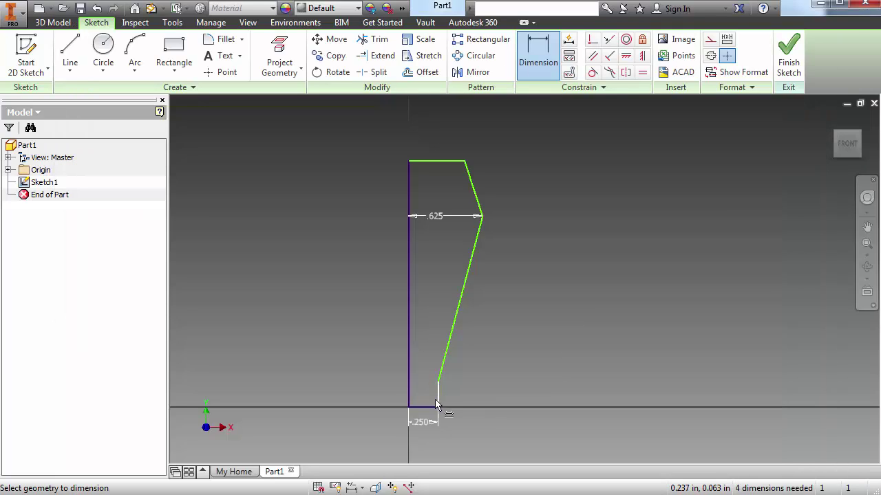
left_click(432, 405)
left_click(440, 381)
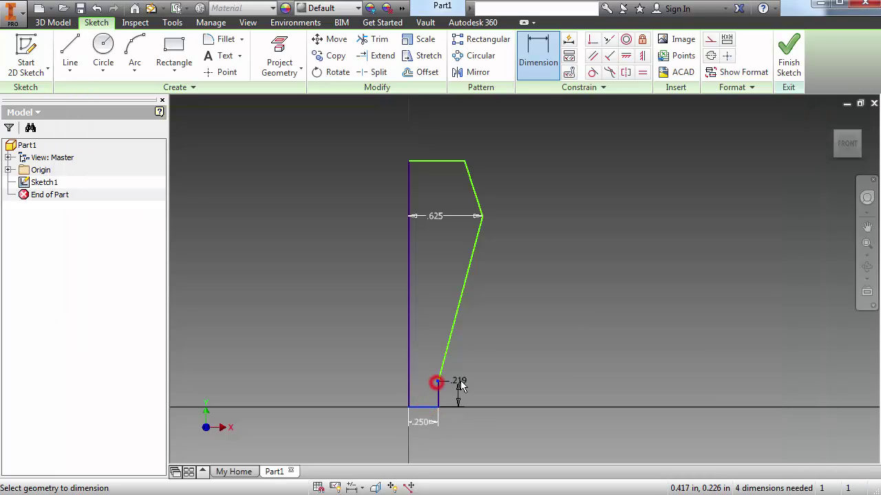
left_click(464, 380)
type(".25")
key("Return")
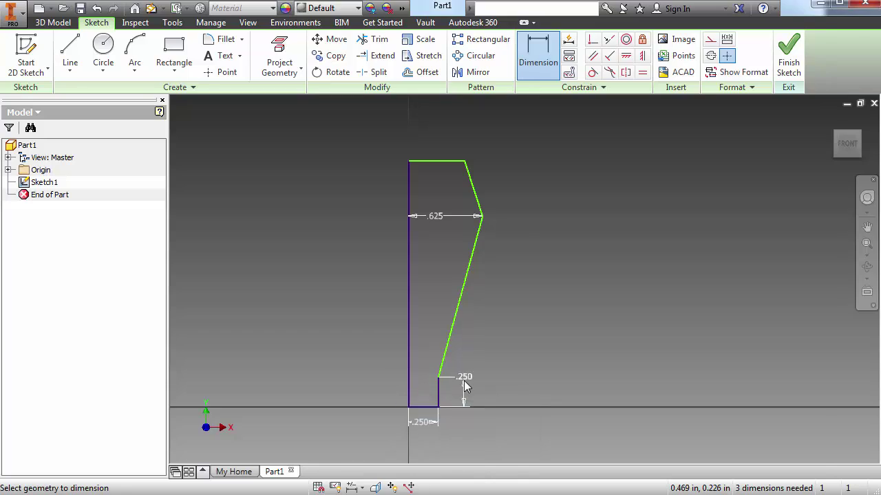
Consult the reference drawing and dimension the widest corner's height above the base line to 1.5 in.
key("alt+Tab")
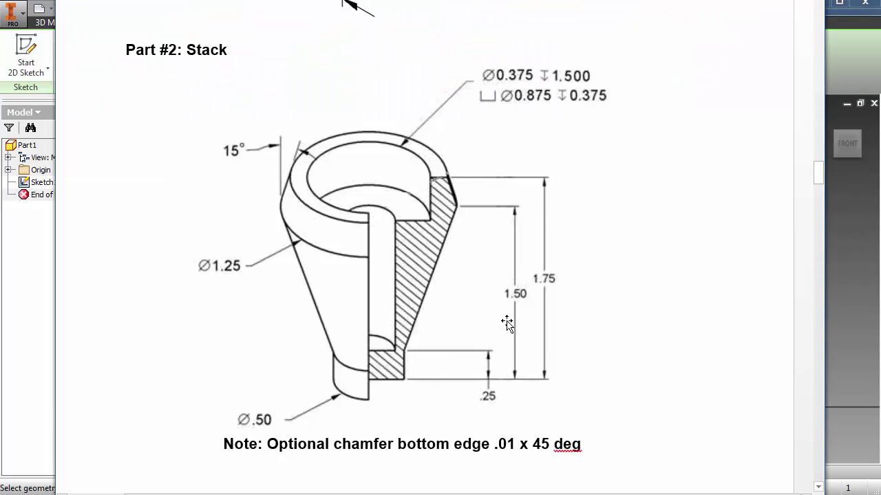
key("alt+Tab")
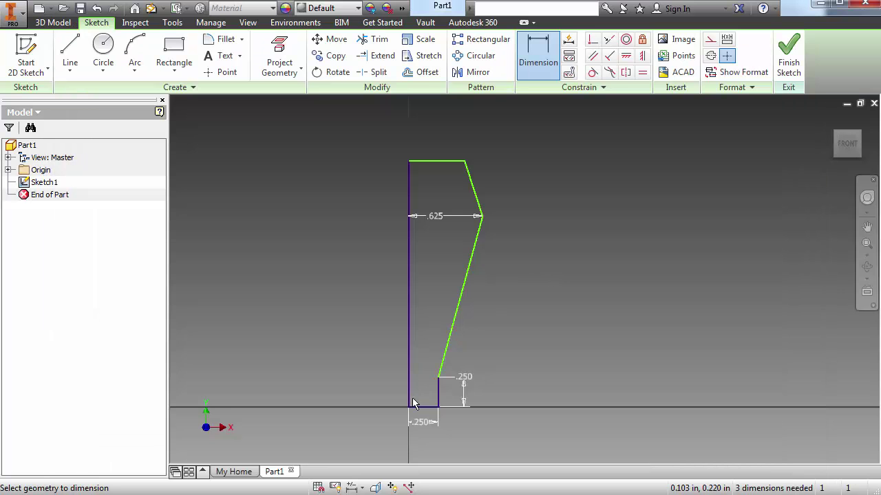
left_click(421, 407)
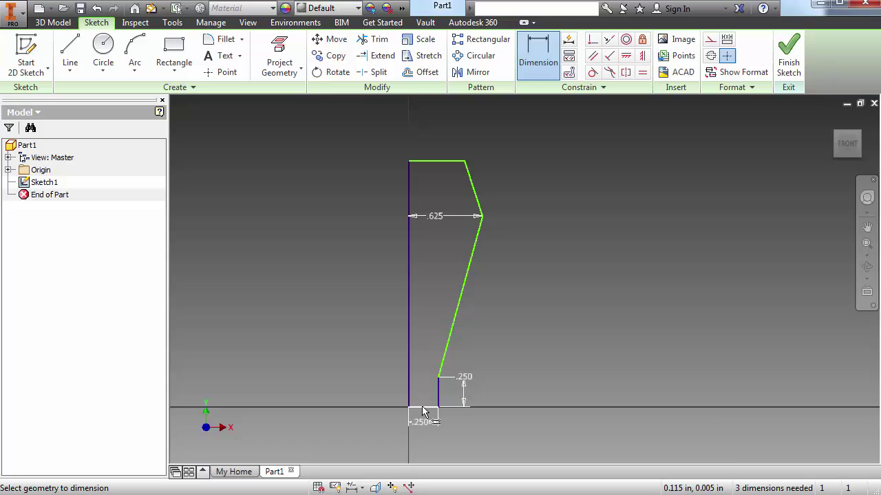
left_click(479, 217)
left_click(505, 223)
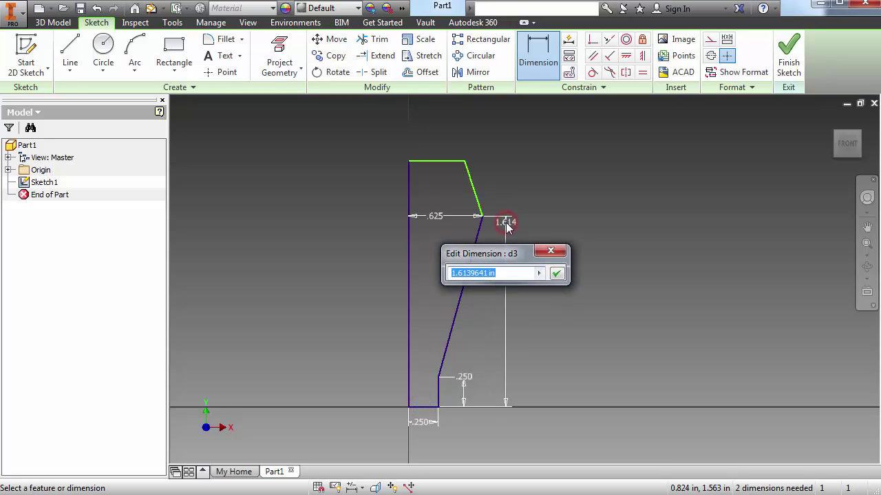
type("1.5")
key("Return")
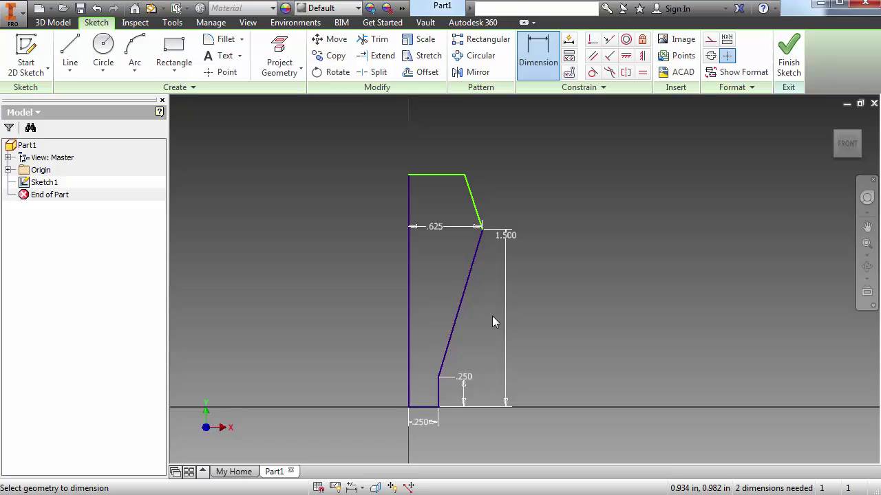
Dimension the overall height between the base line and the top line to 1.75 in.
left_click(418, 408)
left_click(439, 177)
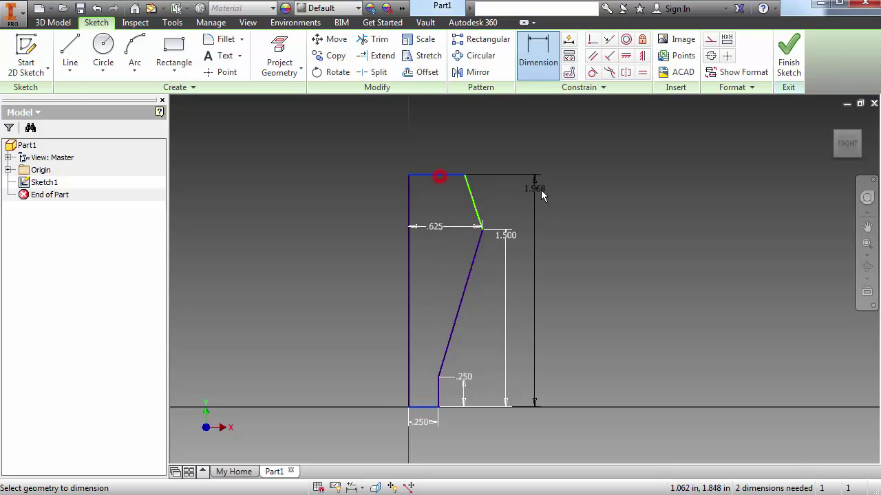
left_click(542, 192)
type("1.7")
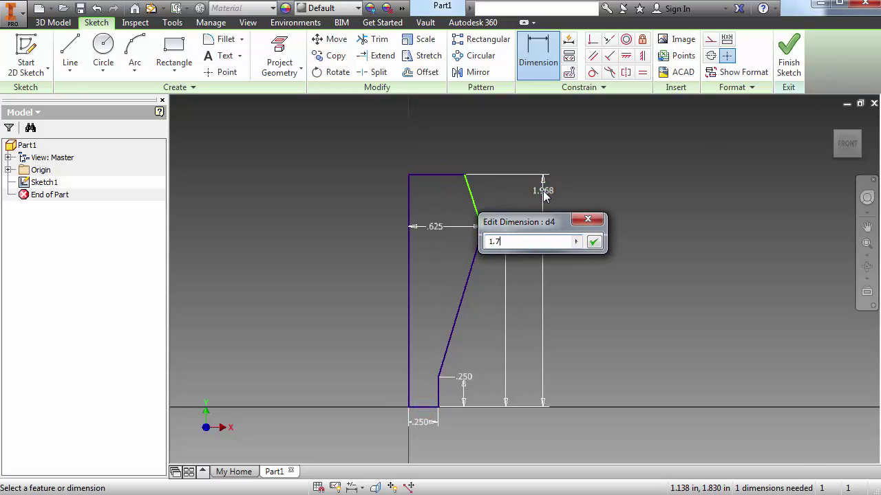
type("5")
key("Return")
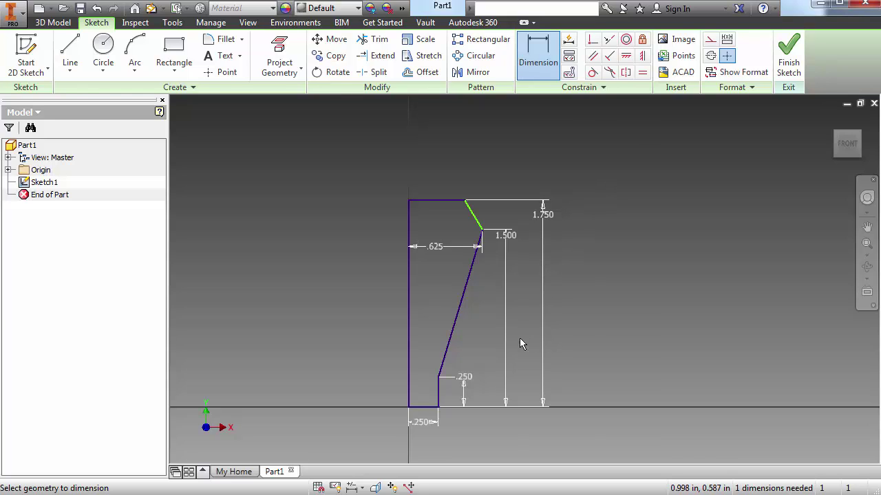
Check the 15° angle in the reference drawing and draw a vertical line from the widest corner to above the top line.
scroll(432, 337, "up", 3)
scroll(433, 336, "down", 3)
middle_click_drag(425, 370, 411, 321)
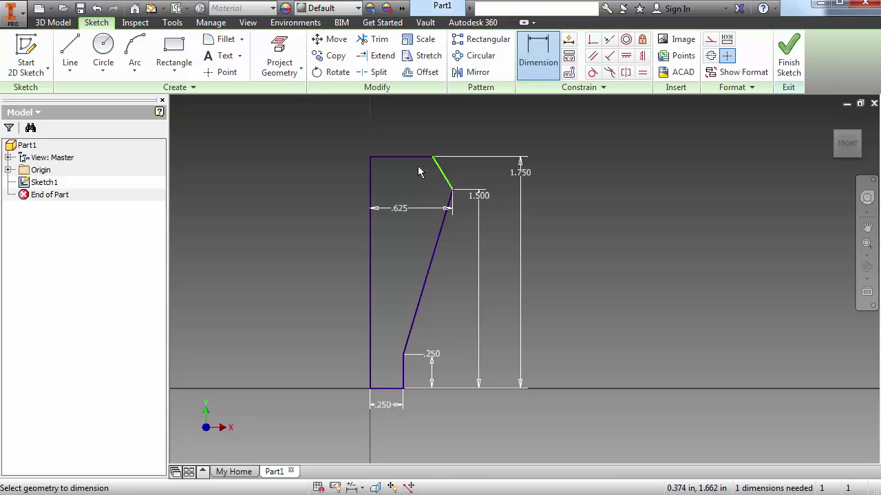
key("alt+Tab")
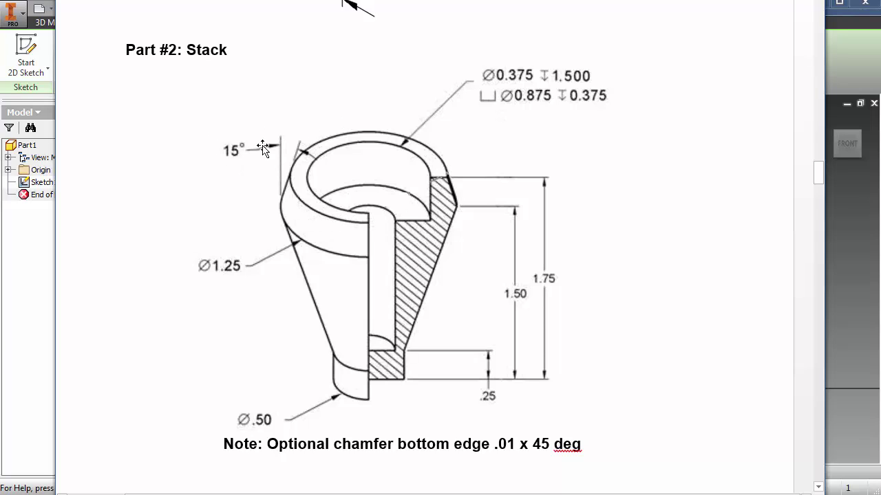
key("alt+Tab")
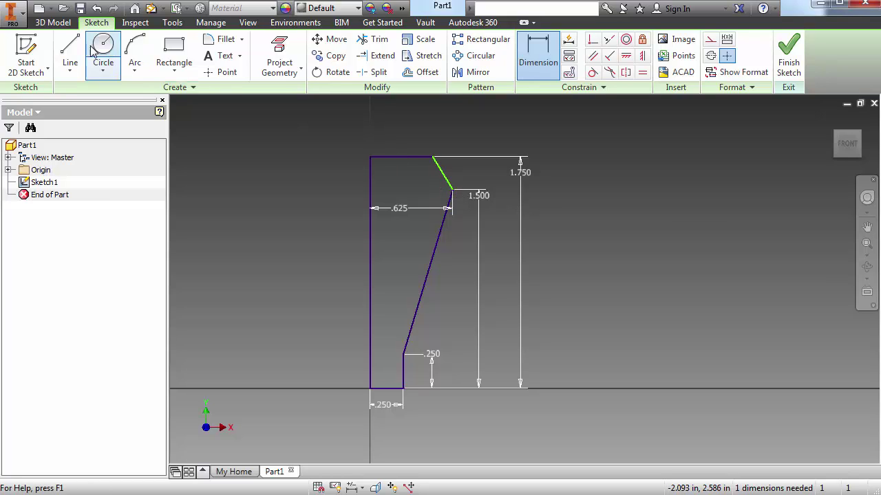
left_click(70, 54)
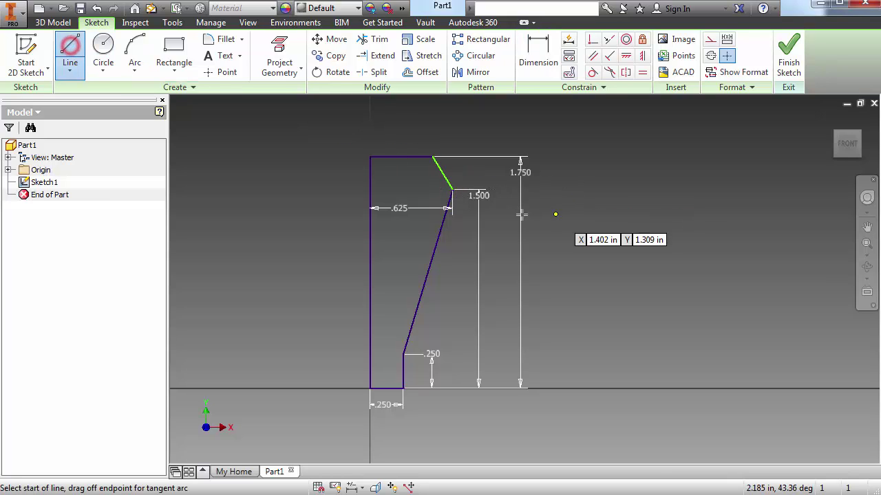
left_click(452, 190)
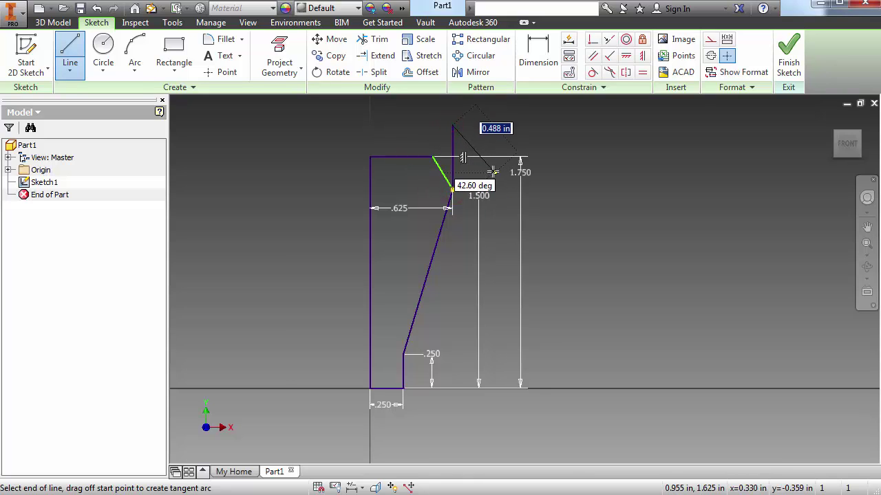
left_click(452, 132)
Dimension the angle between the new vertical line and the profile's short upper slanted edge to 15 degrees.
scroll(463, 165, "up", 3)
key("d")
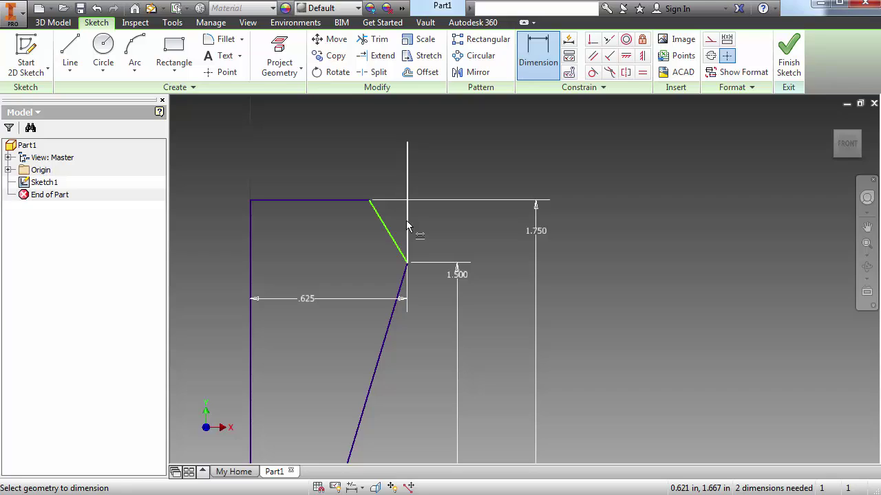
left_click(407, 222)
left_click(388, 228)
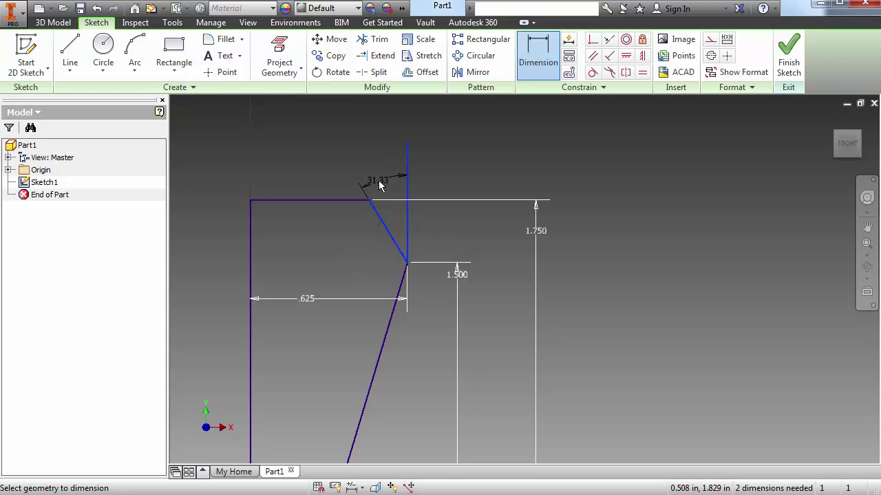
left_click(380, 178)
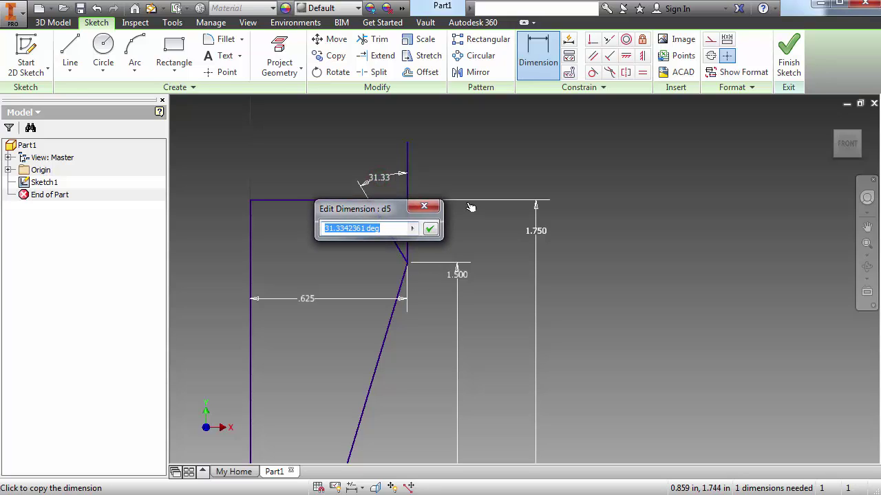
type("15")
key("Return")
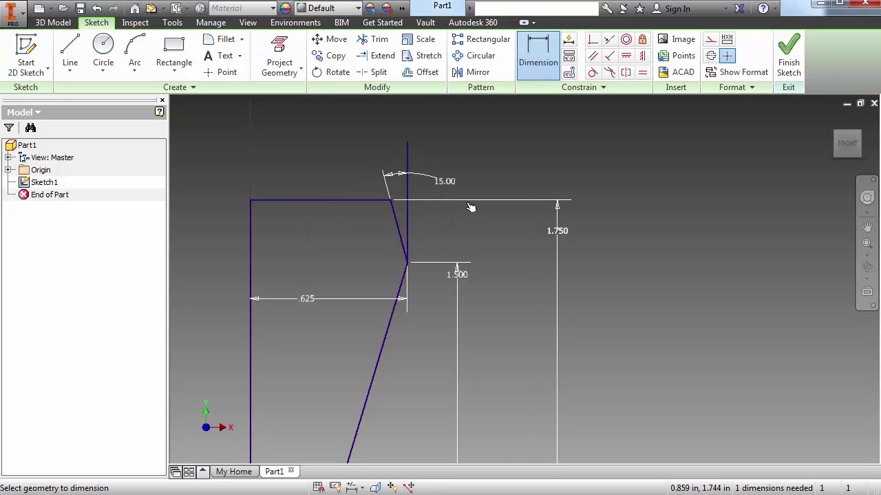
Finish the sketch and revolve the closed half-profile by a full turn around its long vertical edge as a solid.
scroll(441, 289, "down", 2)
middle_click_drag(439, 310, 436, 236)
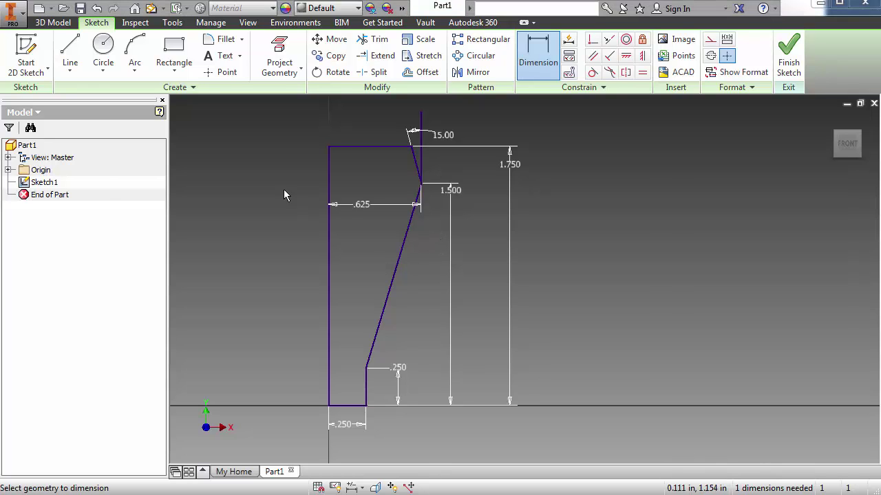
scroll(417, 219, "down", 2)
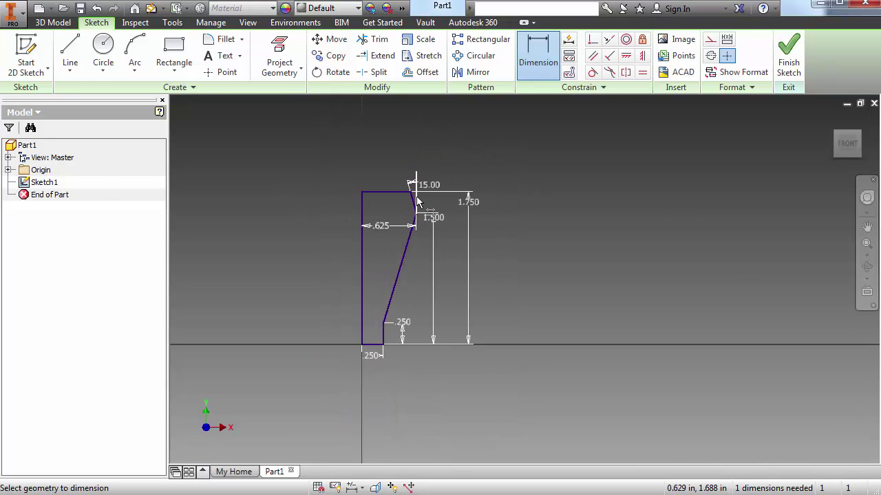
scroll(416, 194, "up", 2)
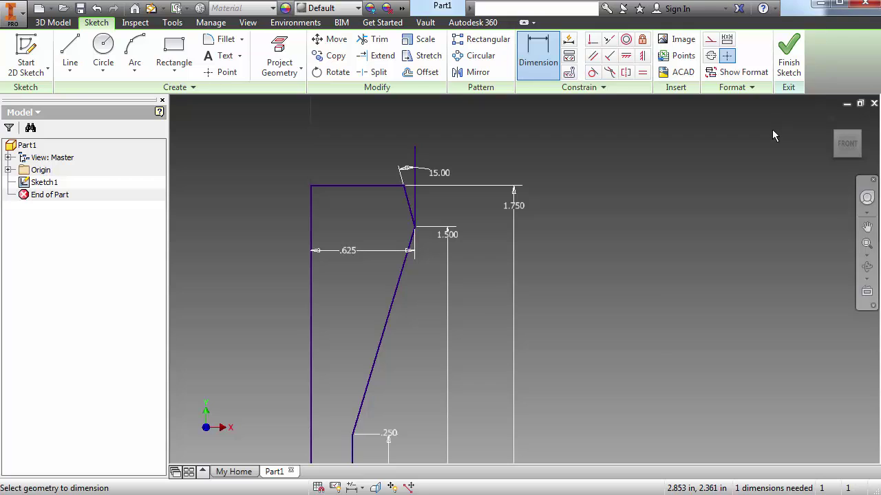
left_click(793, 55)
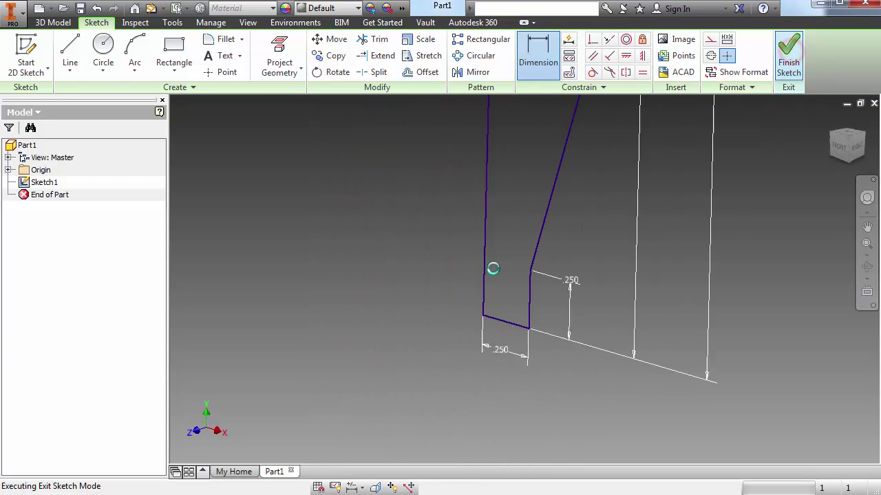
mouse_move(521, 187)
middle_mouse_down()
mouse_move(406, 373)
mouse_move(409, 360)
middle_mouse_up()
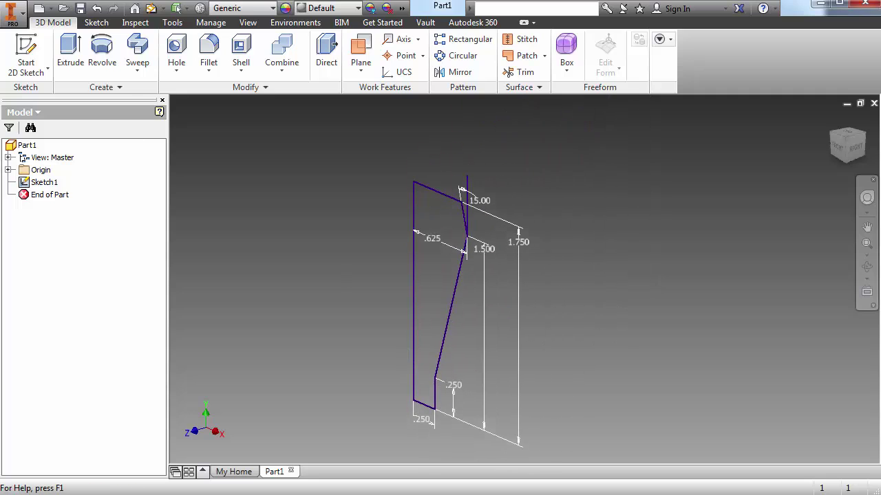
left_click(104, 52)
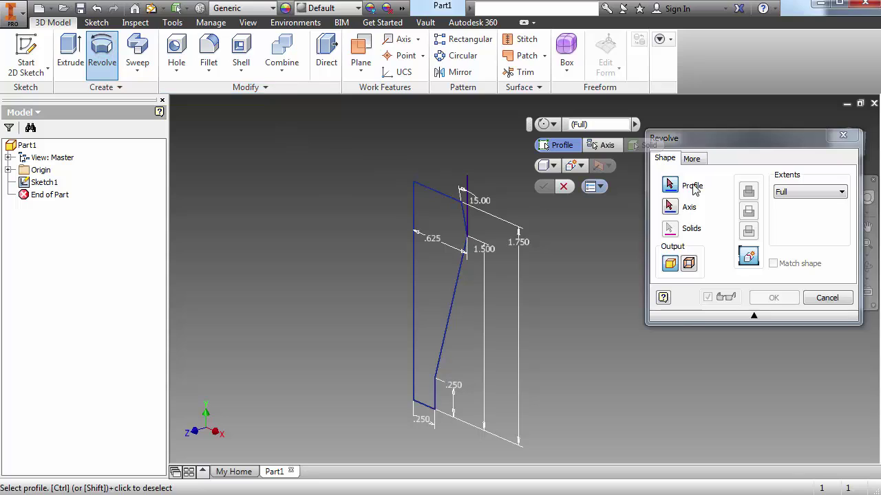
left_click(430, 252)
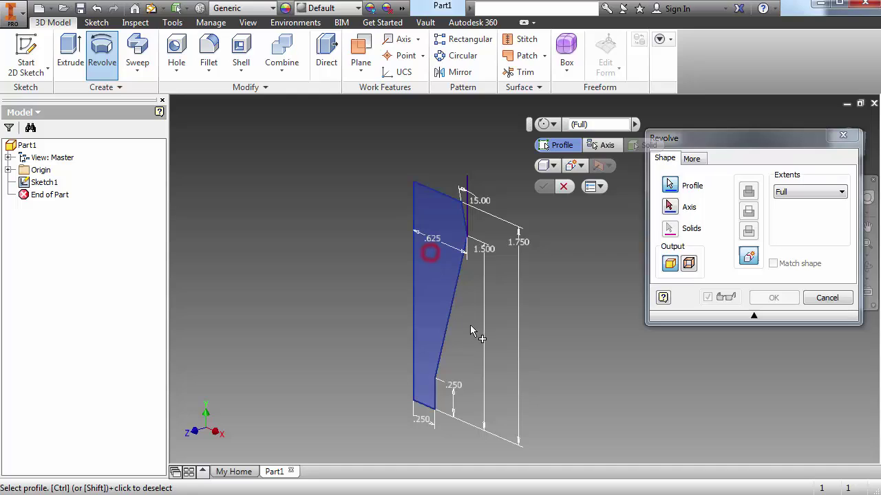
left_click(670, 207)
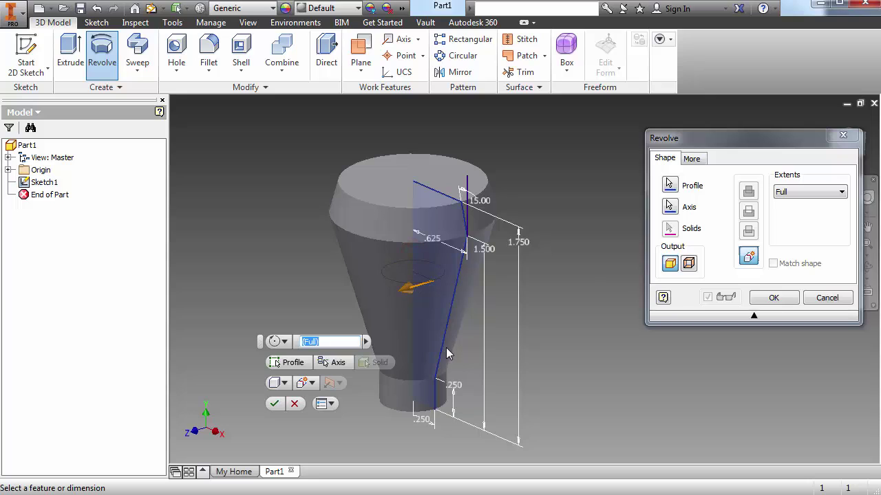
left_click(776, 296)
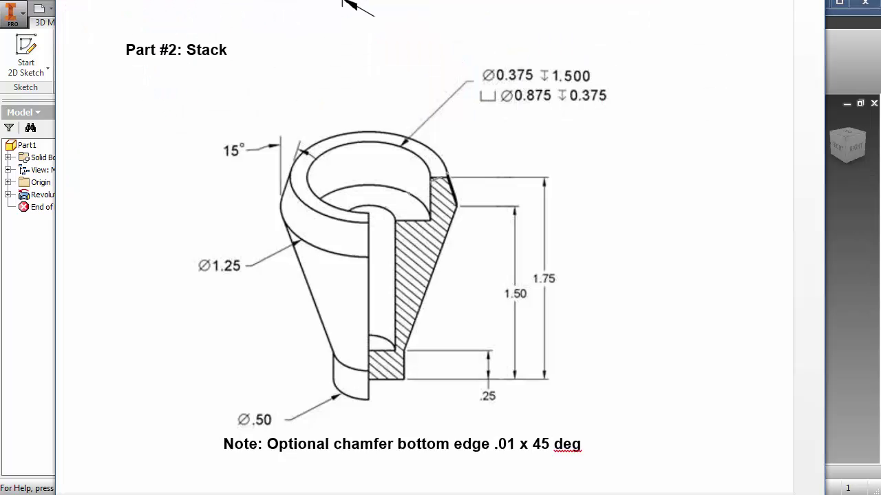
Consult the hole callout in the reference drawing and place a point at the centre of the stack's top face in a new sketch.
key("alt+Tab")
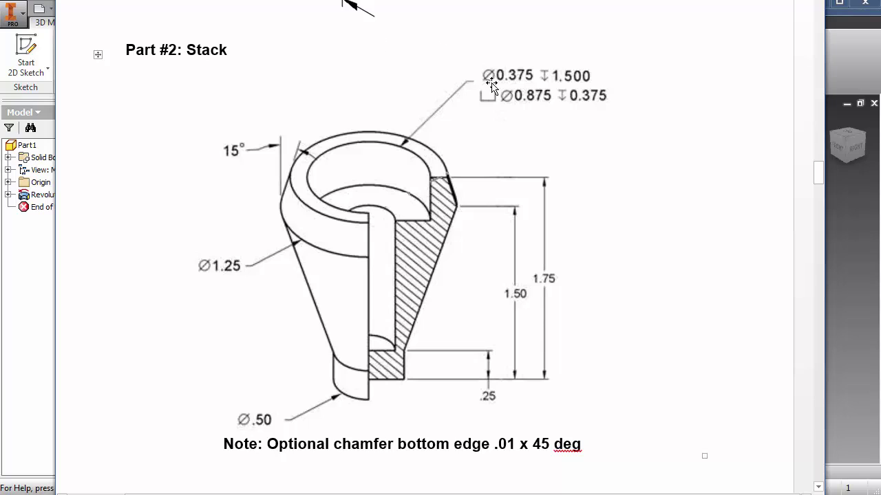
left_click(848, 77)
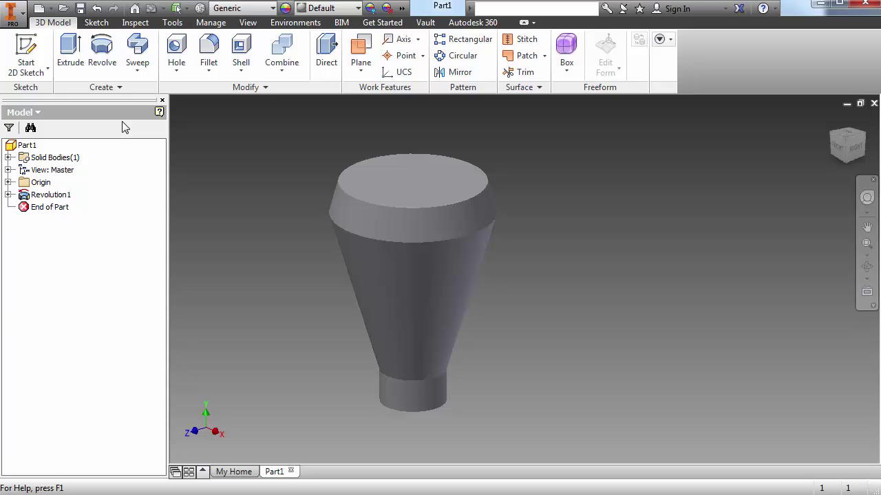
left_click(20, 47)
left_click(427, 194)
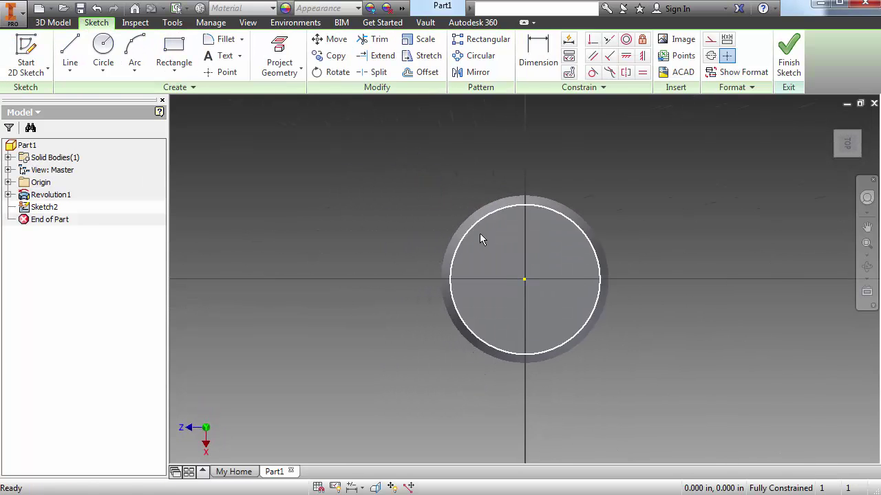
scroll(432, 255, "up", 3)
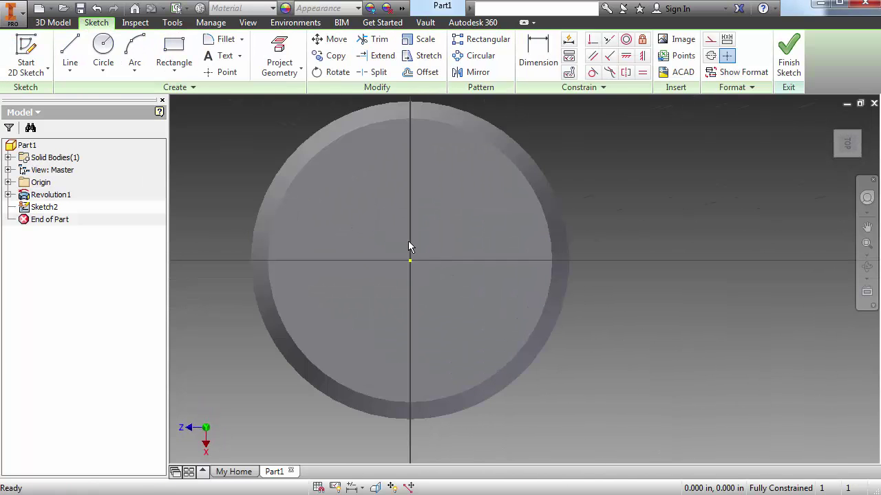
left_click(216, 71)
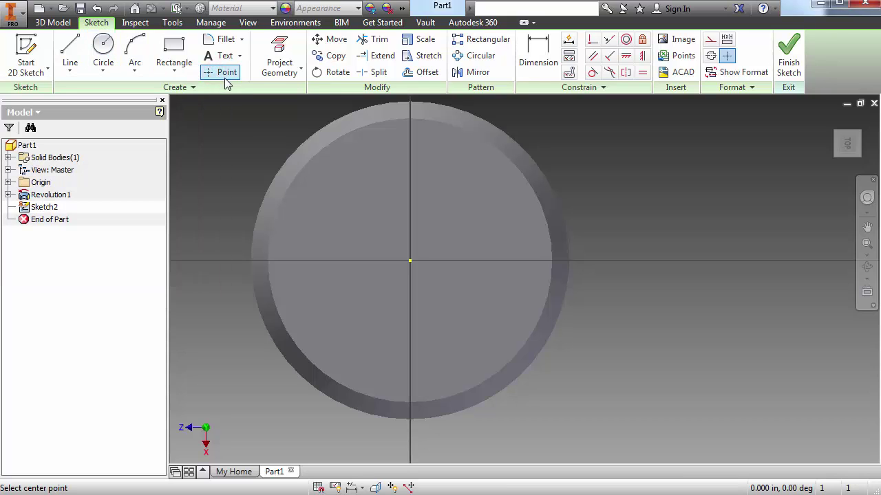
left_click(408, 260)
left_click(789, 62)
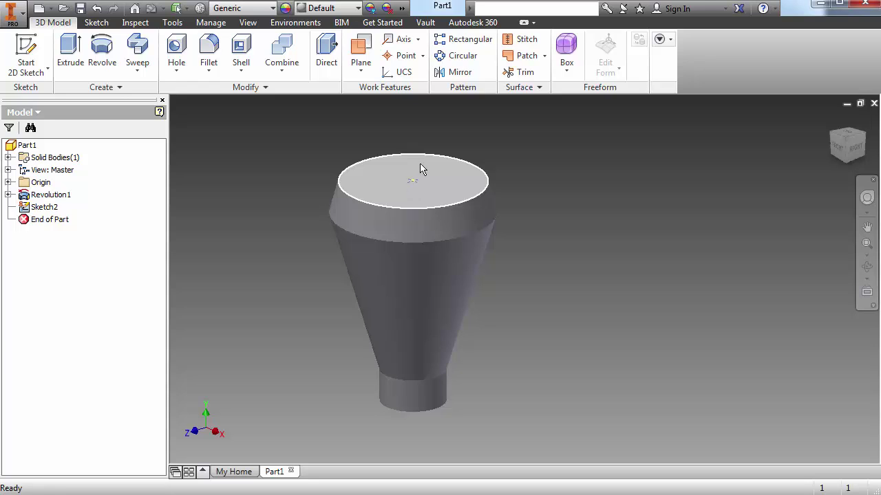
Start a hole at the sketched centre point, make it counterbored, and check its callout in the reference drawing.
left_click(176, 49)
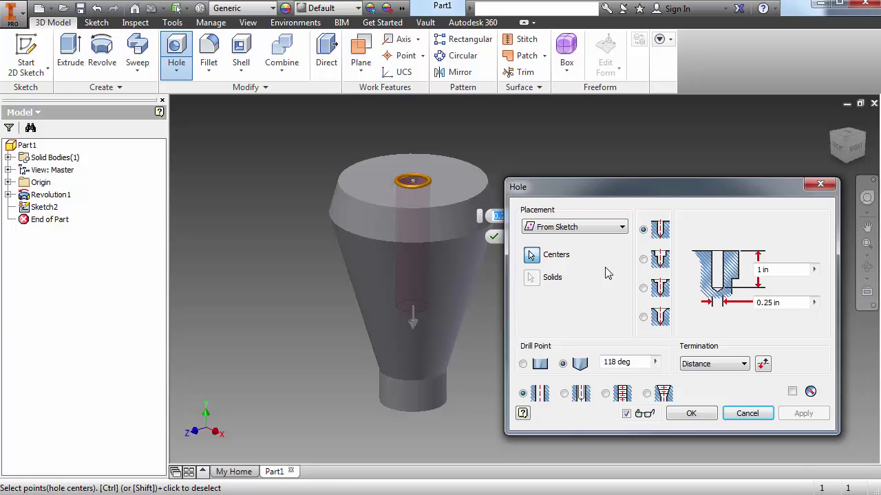
left_click(644, 259)
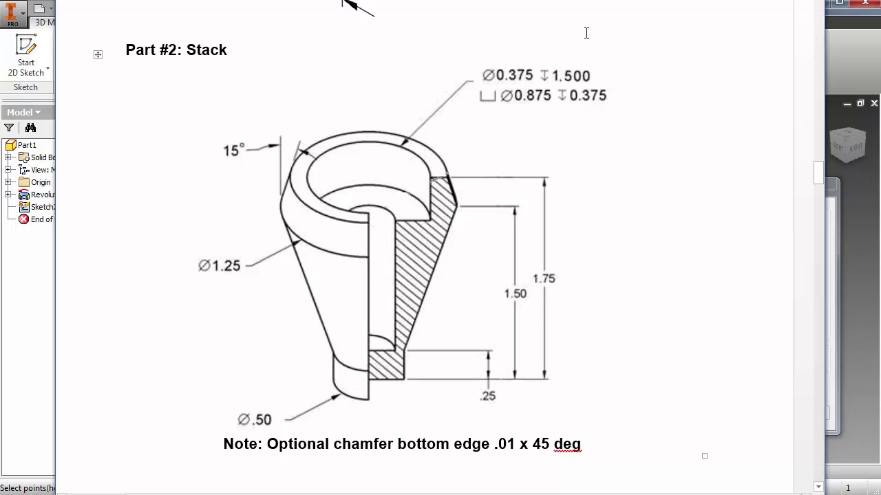
key("alt+Tab")
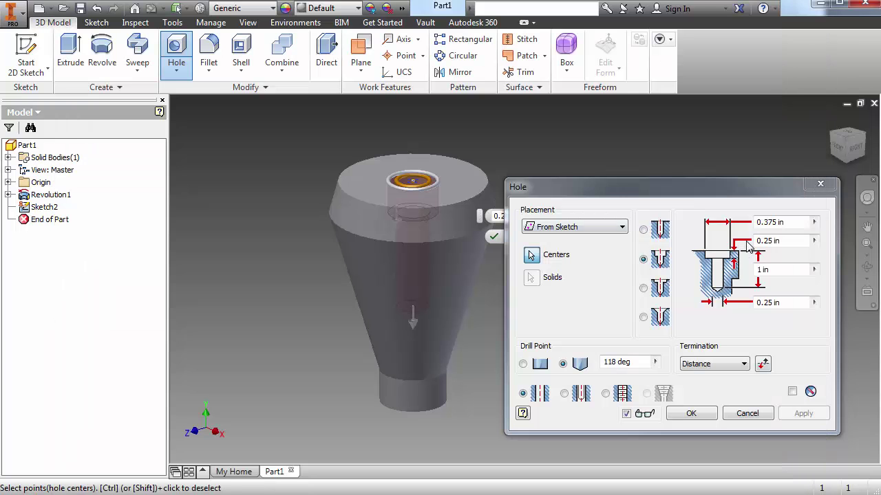
Try the Through All termination for the hole and set it back to Distance.
left_click(707, 363)
left_click(712, 388)
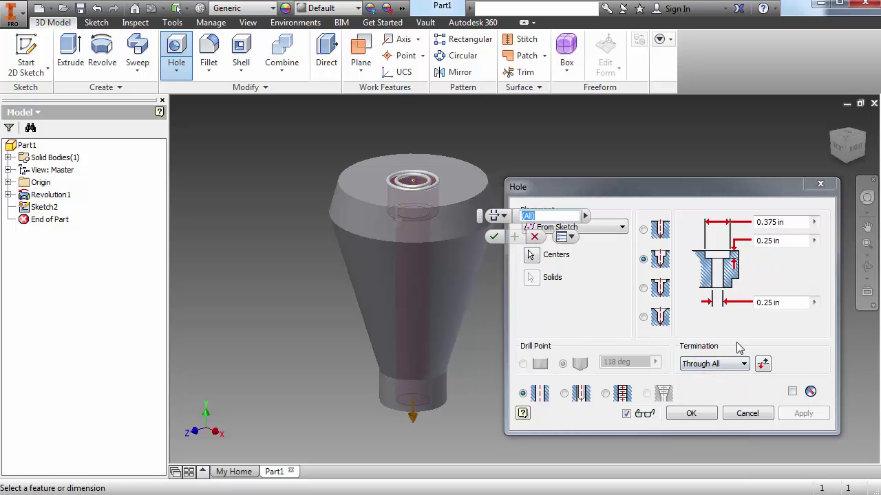
left_click(715, 366)
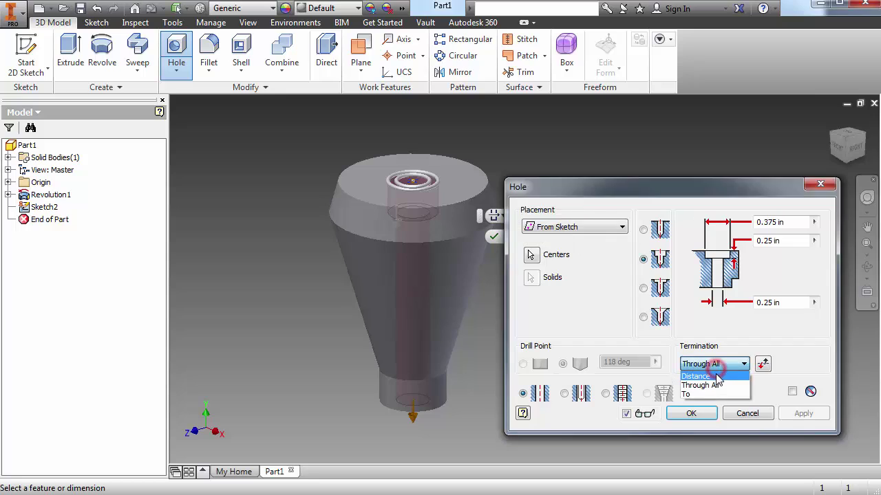
left_click(715, 376)
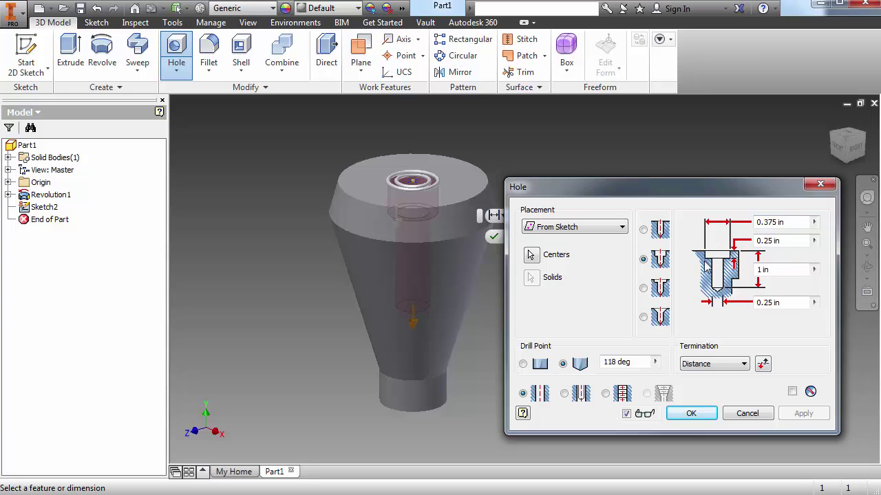
Consult the hole callout in the reference drawing and set the counterbore diameter to 0.875 in.
key("alt+Tab")
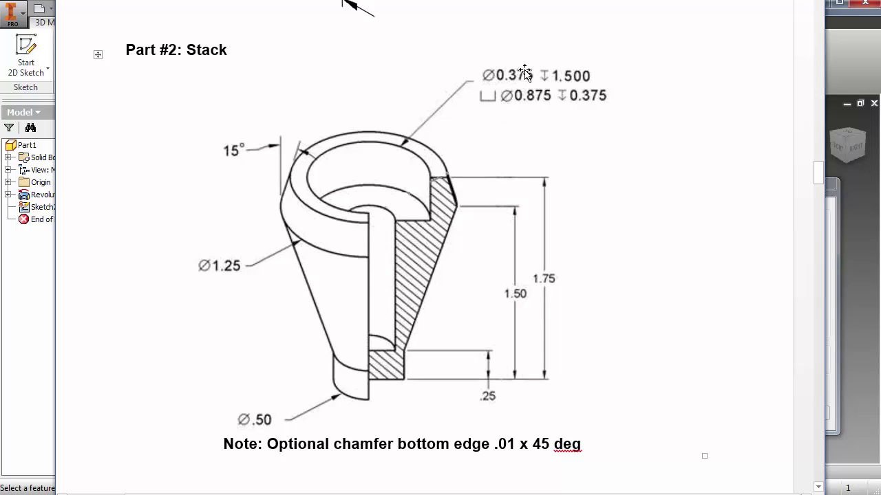
key("alt+Tab")
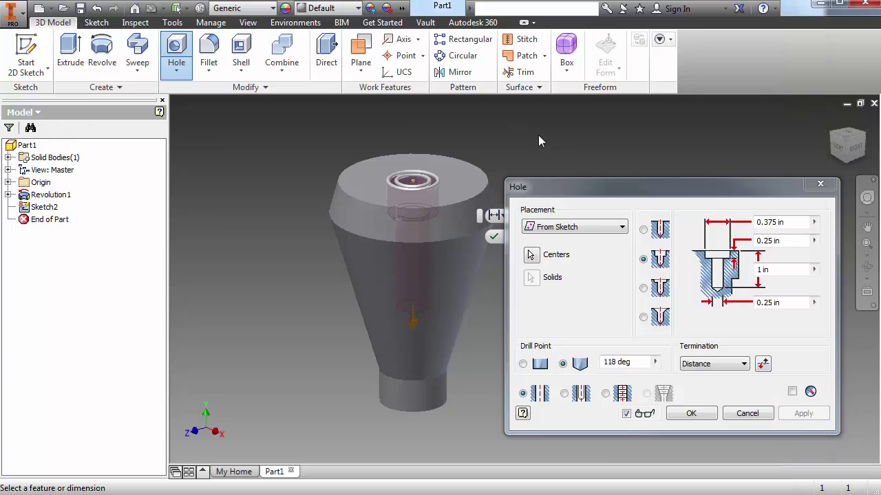
double_click(791, 223)
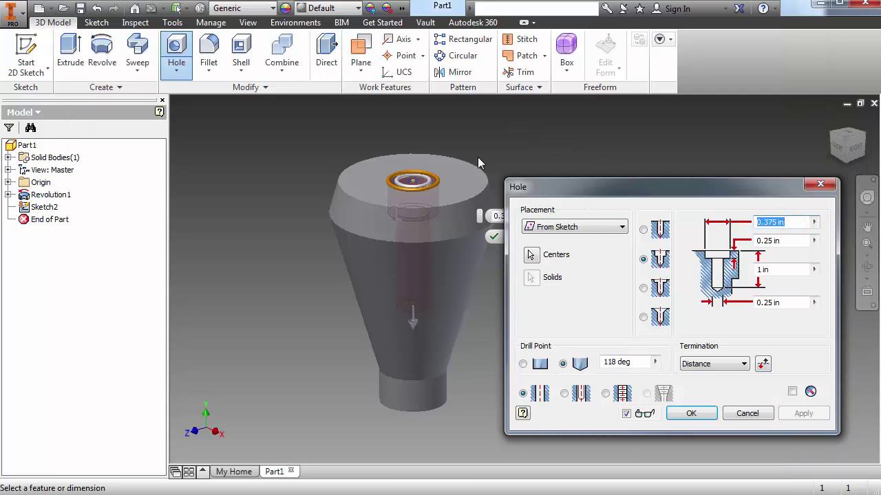
type(".78")
key("BackSpace")
key("BackSpace")
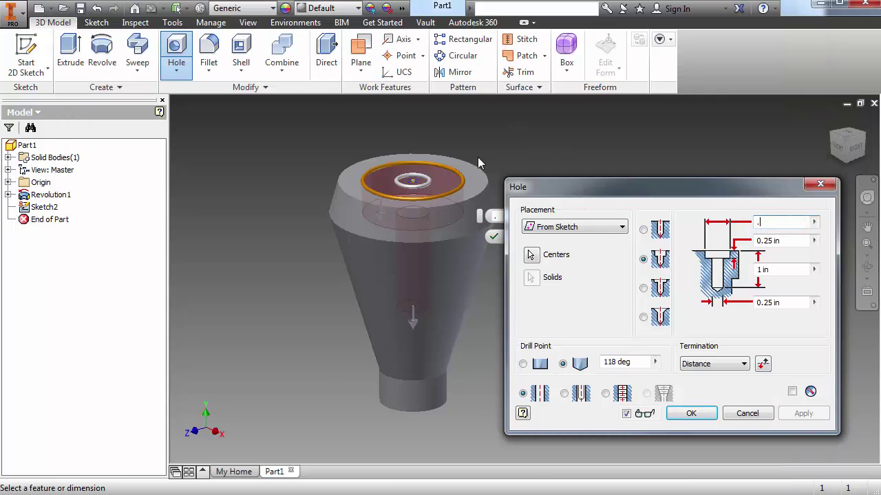
type("875")
key("Tab")
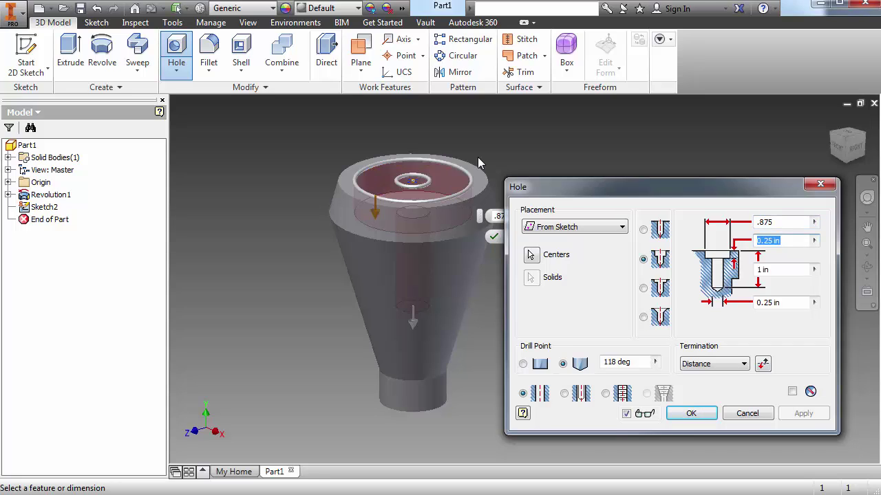
Set the counterbore depth to 0.375 in, the hole depth to 1.5 in and the hole diameter to 0.375 in, and create the hole.
type(".375")
key("Tab")
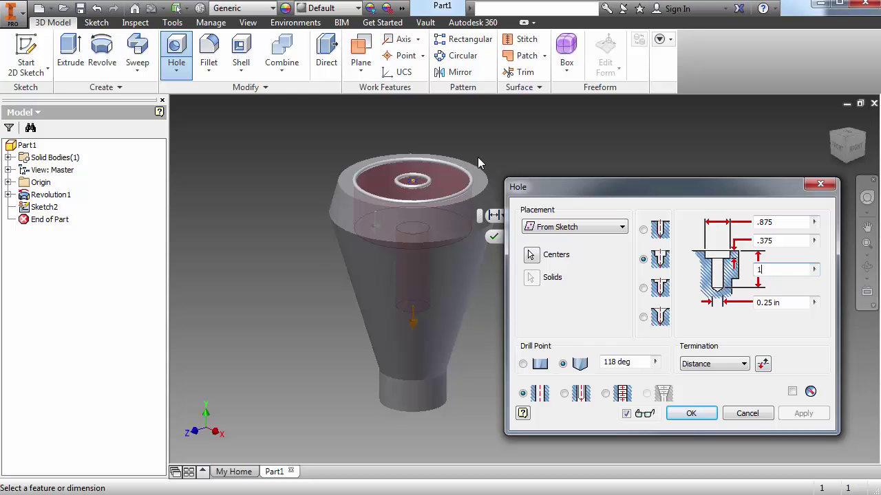
key("Tab")
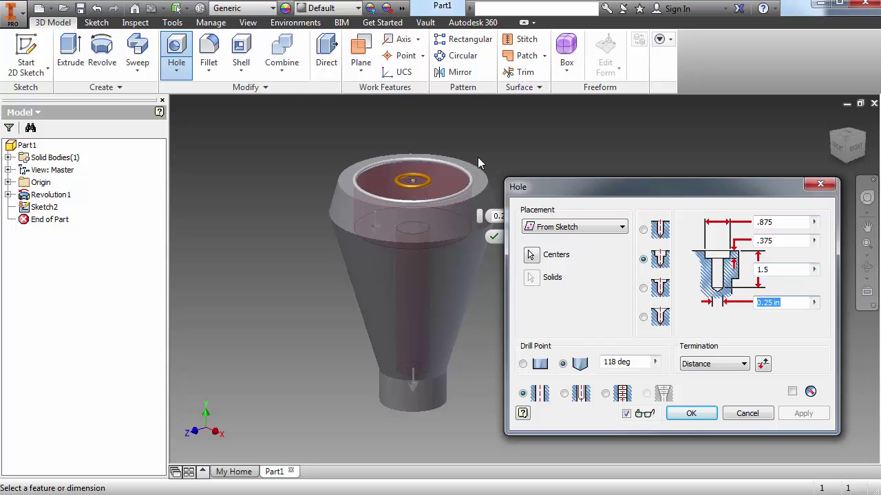
type(".375")
left_click(708, 414)
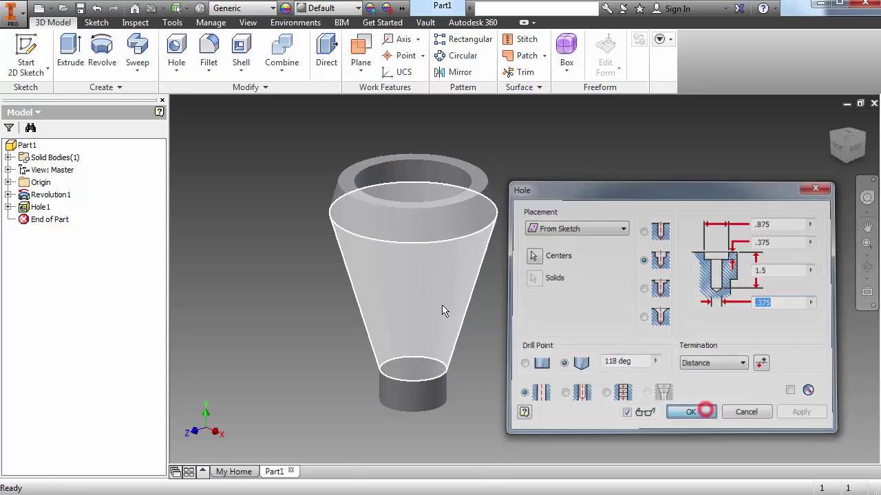
Edit the counterbored hole to use a flat drill point instead of the 118-degree angled one.
mouse_move(524, 269)
left_mouse_down()
mouse_move(531, 301)
mouse_move(500, 311)
mouse_move(505, 271)
mouse_move(529, 297)
mouse_move(519, 298)
mouse_move(525, 263)
mouse_move(525, 271)
left_mouse_up()
key("Escape")
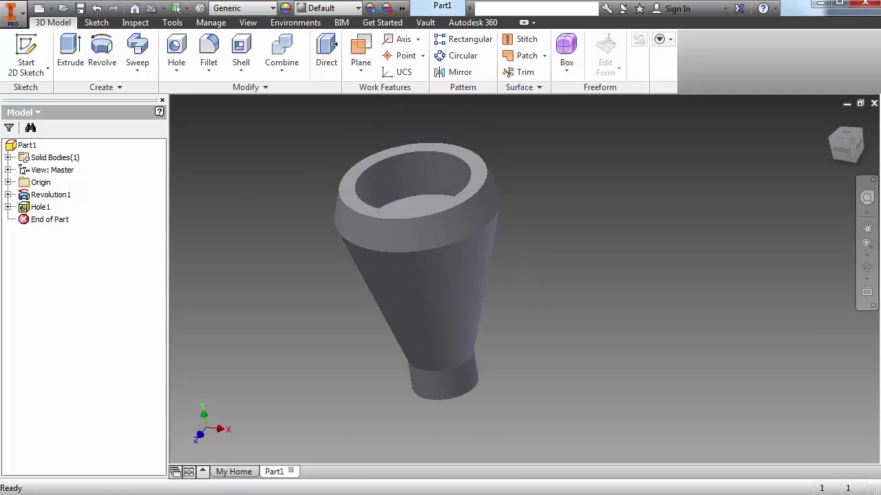
double_click(28, 208)
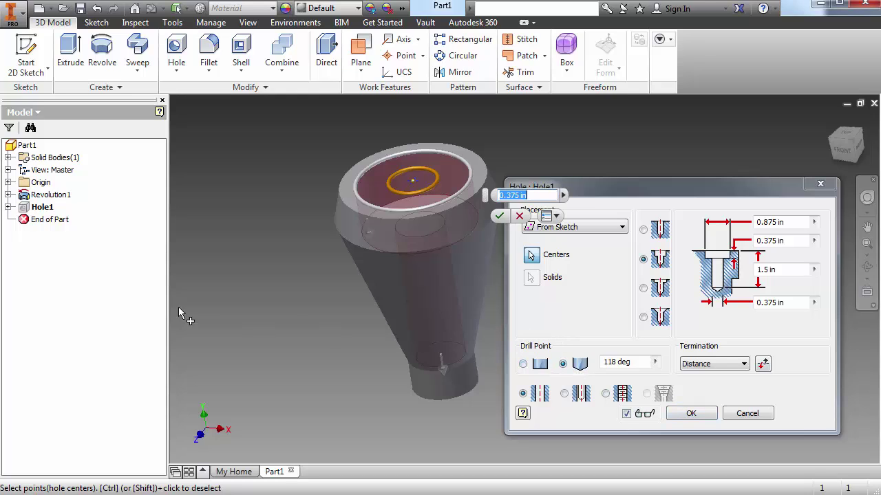
left_click(523, 365)
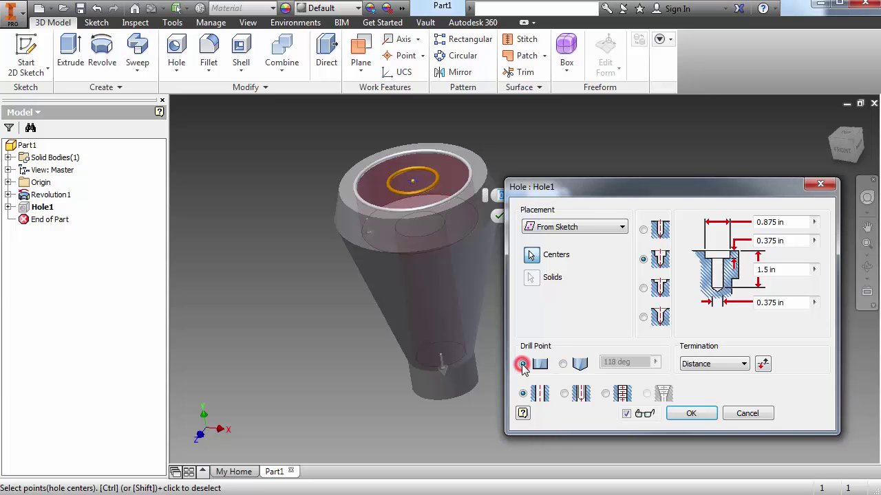
left_click(695, 414)
mouse_move(398, 333)
middle_mouse_down("shift")
mouse_move(411, 360)
mouse_move(421, 348)
mouse_move(397, 353)
mouse_move(412, 351)
mouse_move(397, 297)
mouse_move(378, 303)
mouse_move(382, 338)
middle_mouse_up("shift")
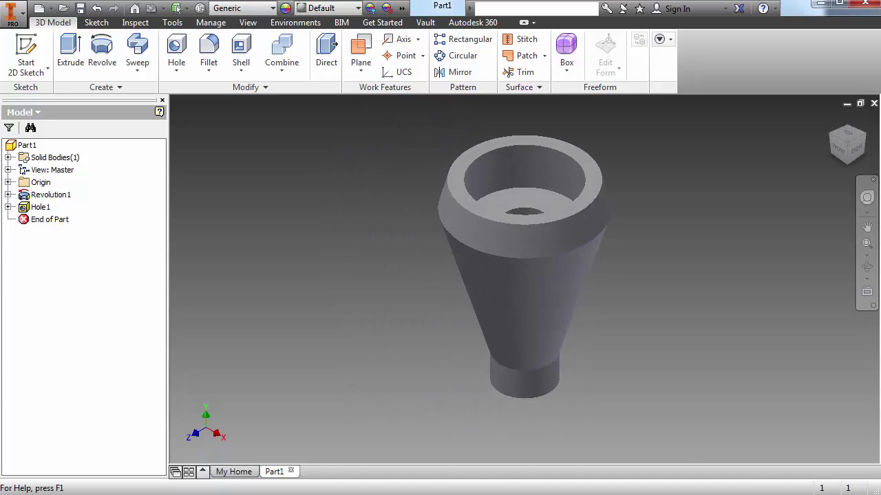